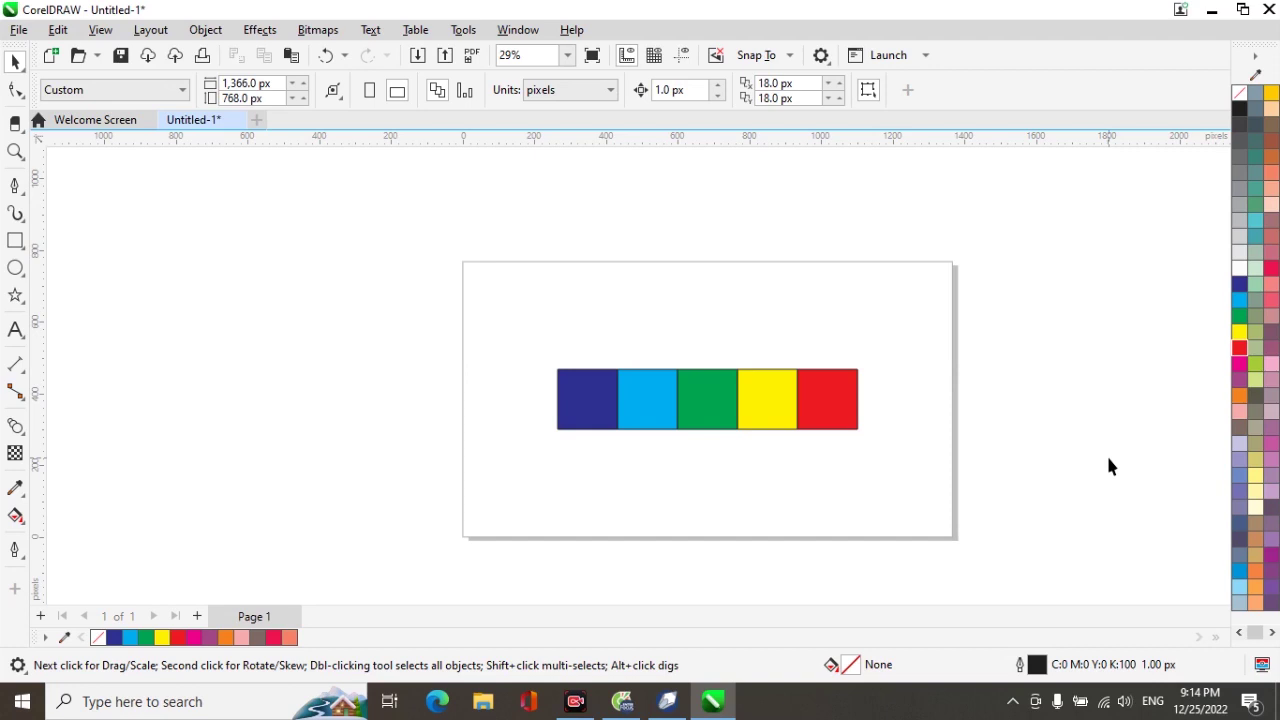
Step: Check which CorelDRAW file versions are offered for saving the drawing in CDR format
click(18, 30)
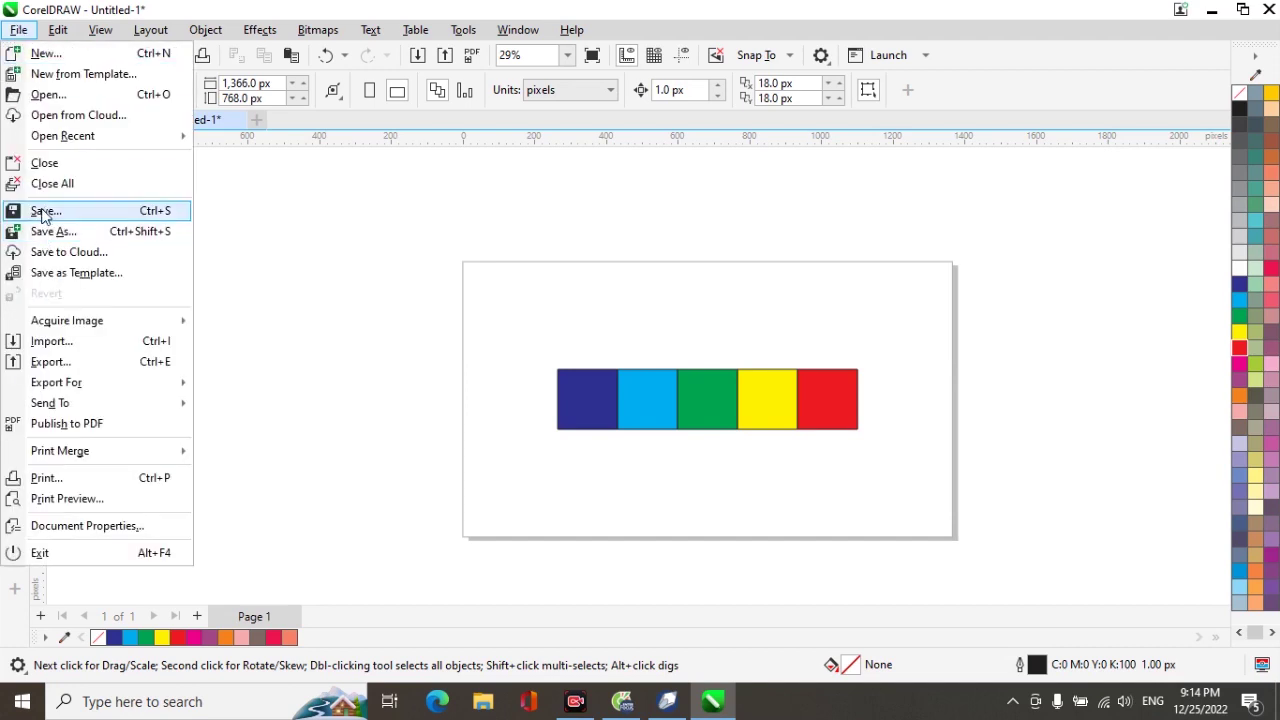
click(256, 287)
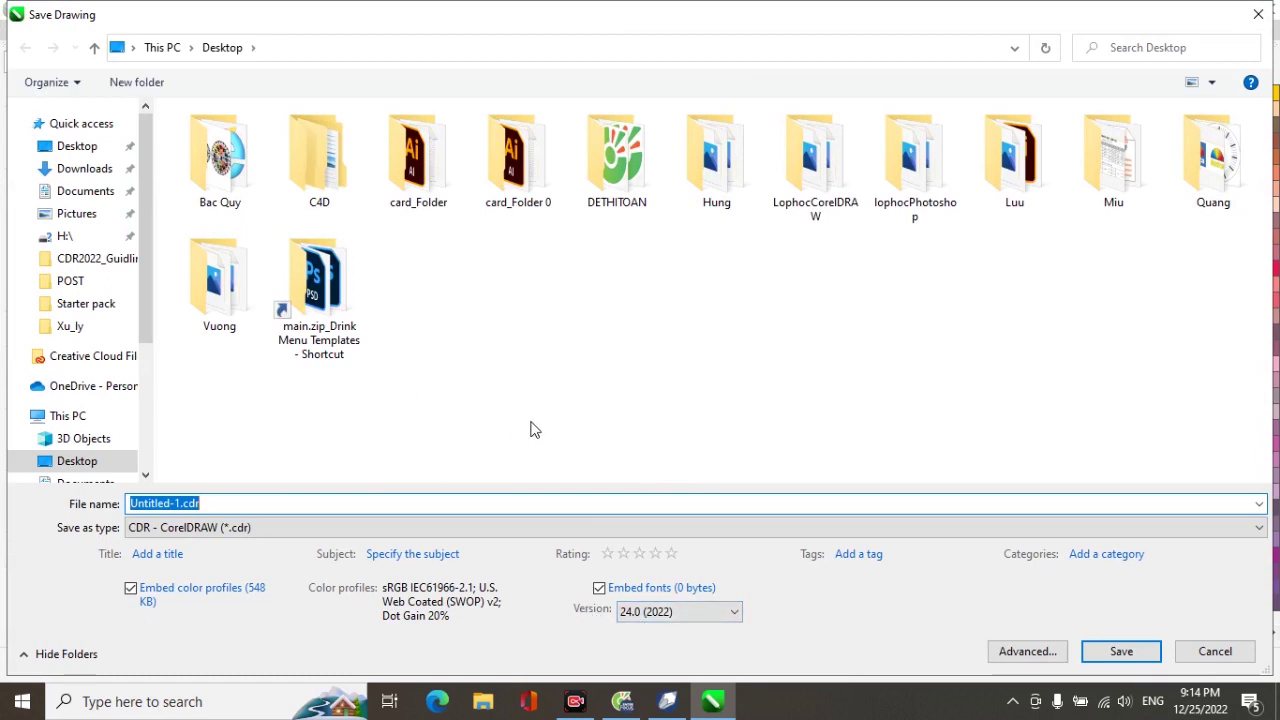
click(736, 614)
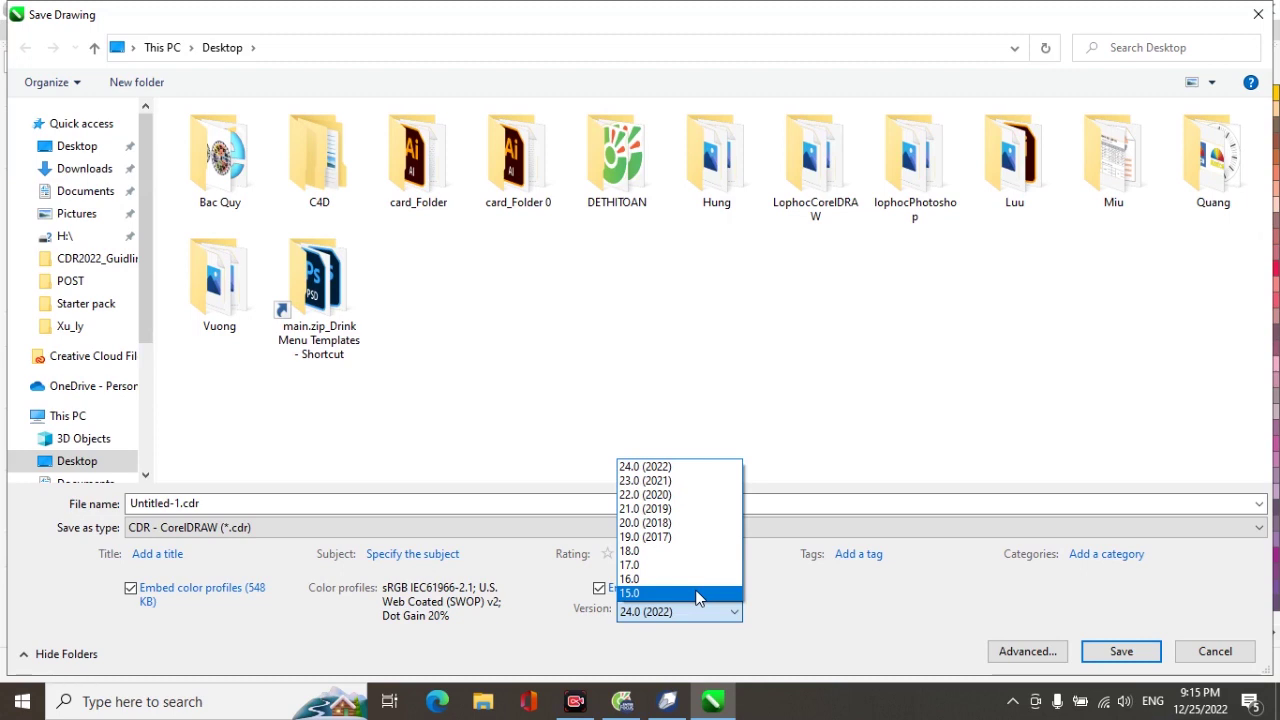
click(1251, 658)
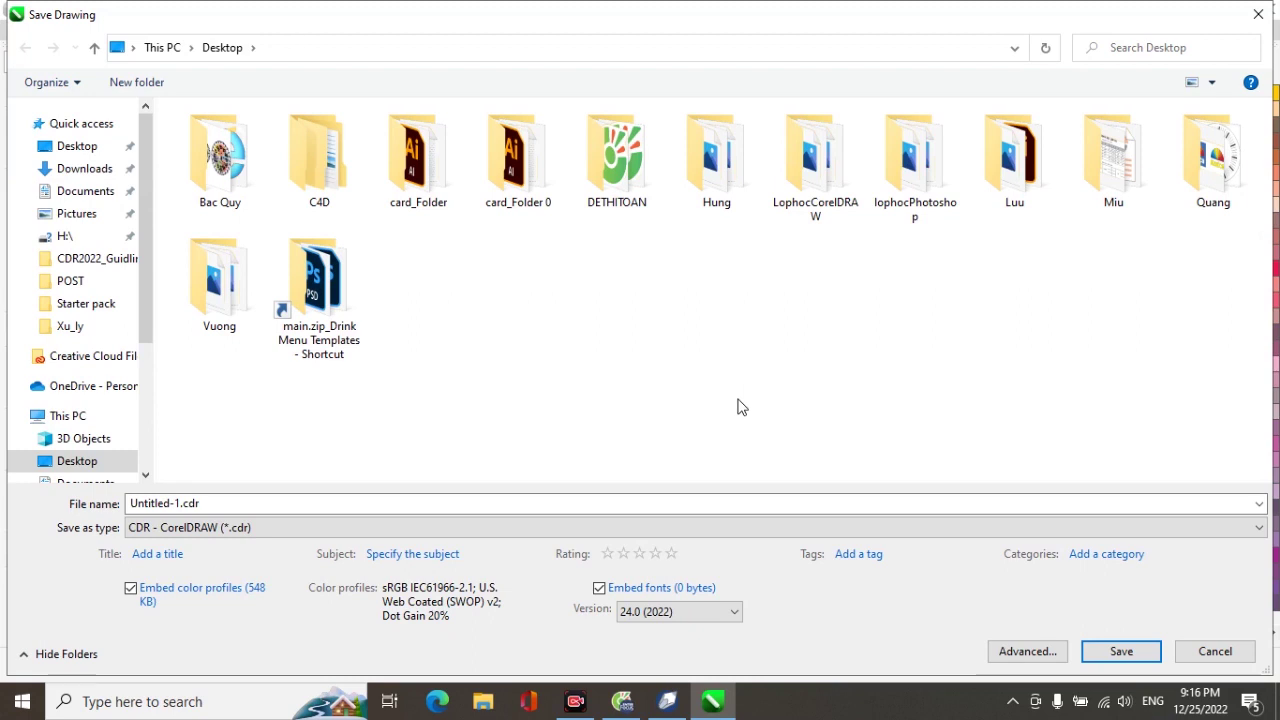
click(1216, 654)
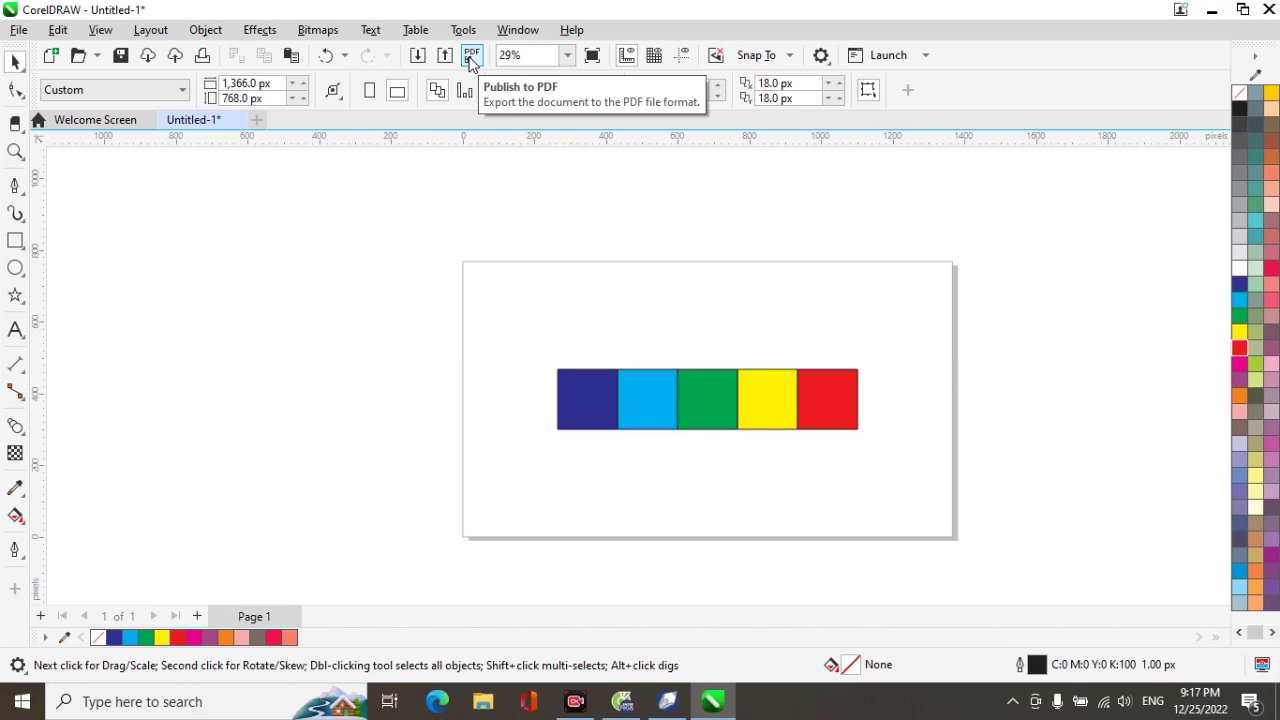
Step: Save the drawing to the Desktop as test in the CMX - Corel Presentation Exchange Legacy format
click(17, 30)
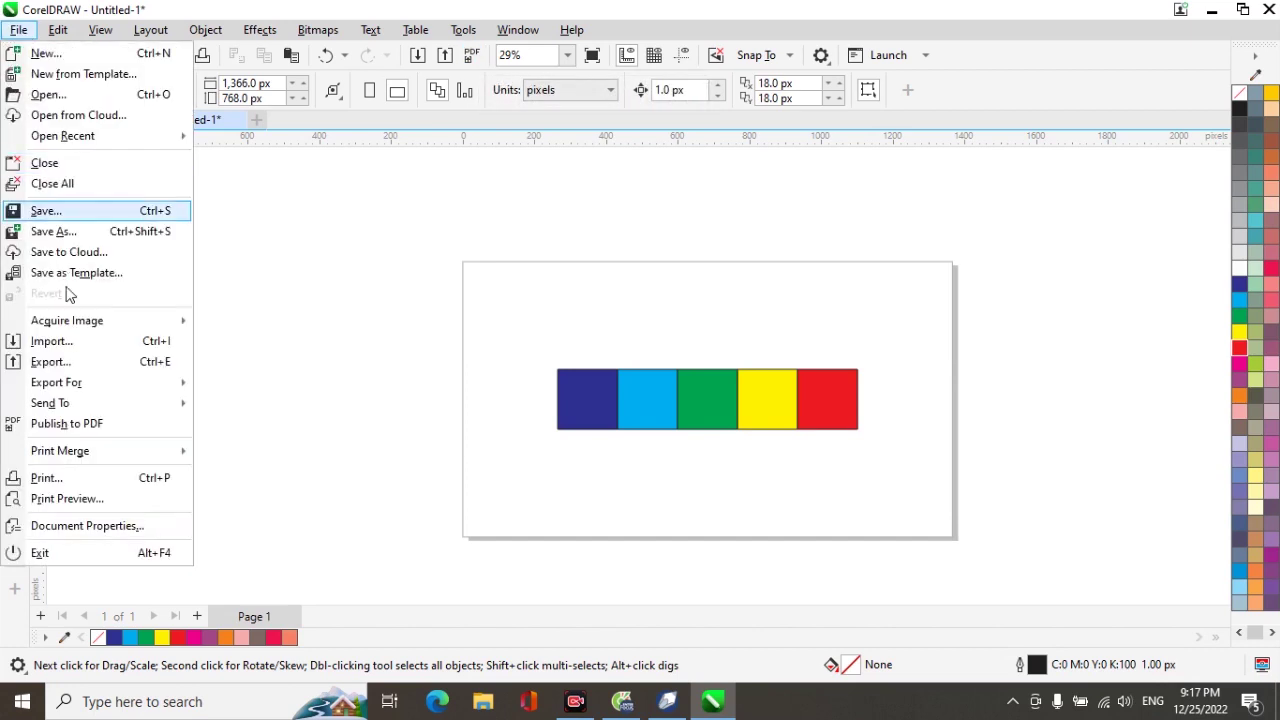
click(74, 240)
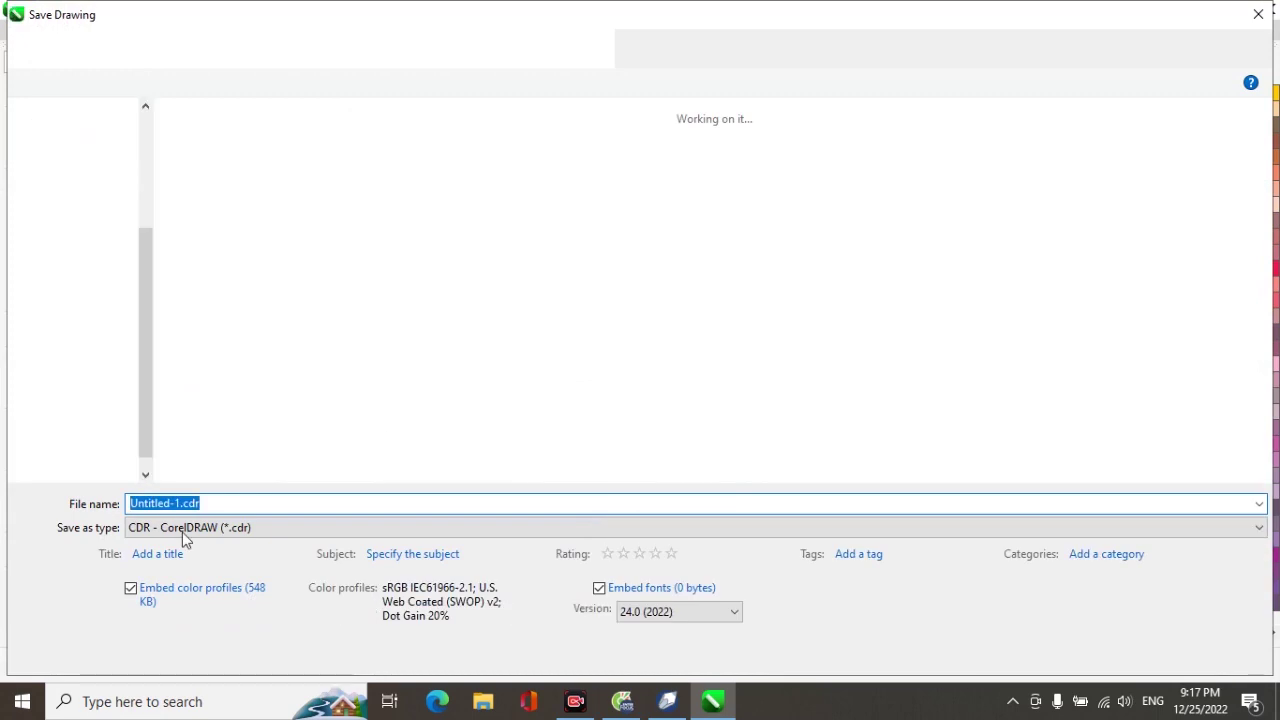
click(182, 532)
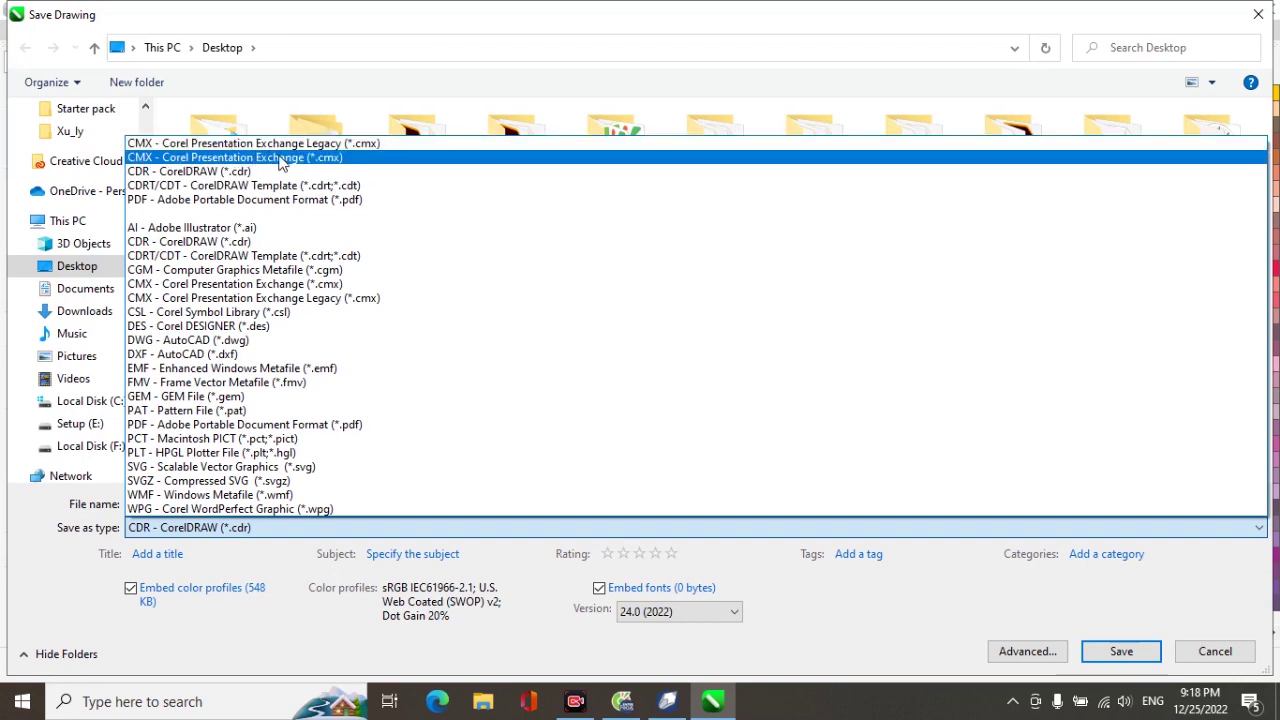
click(330, 146)
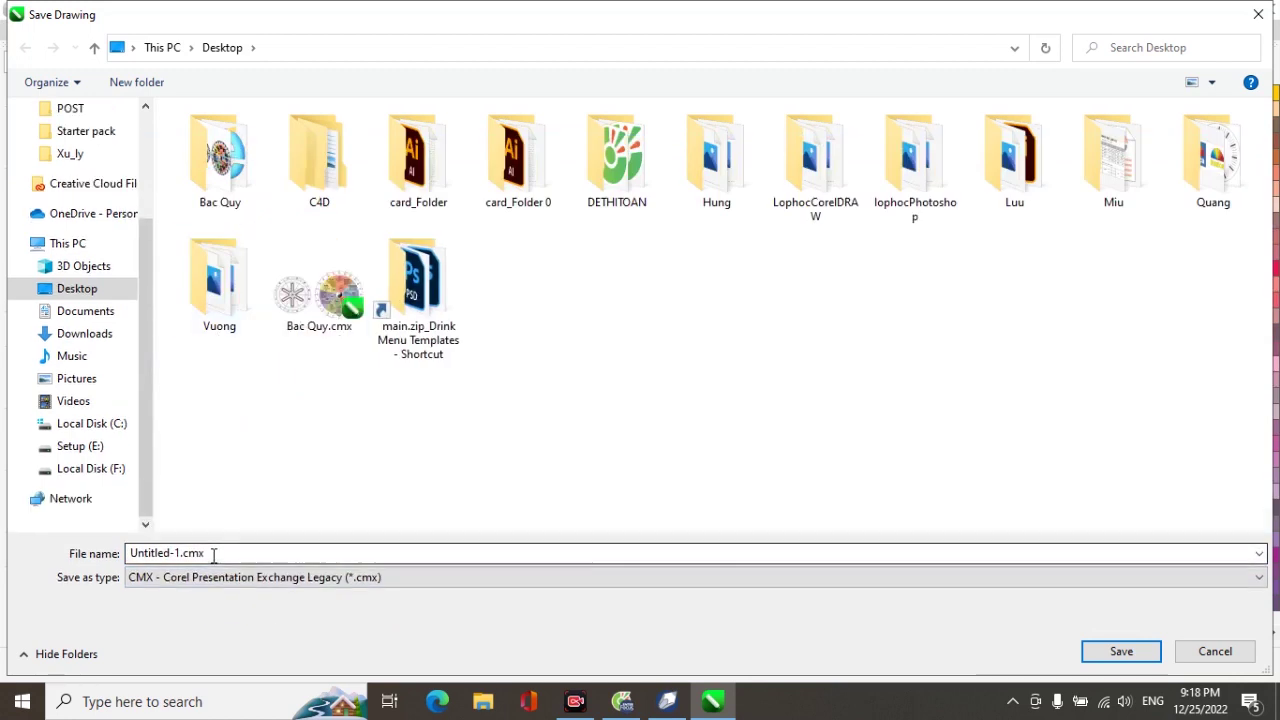
click(214, 553)
text(te)
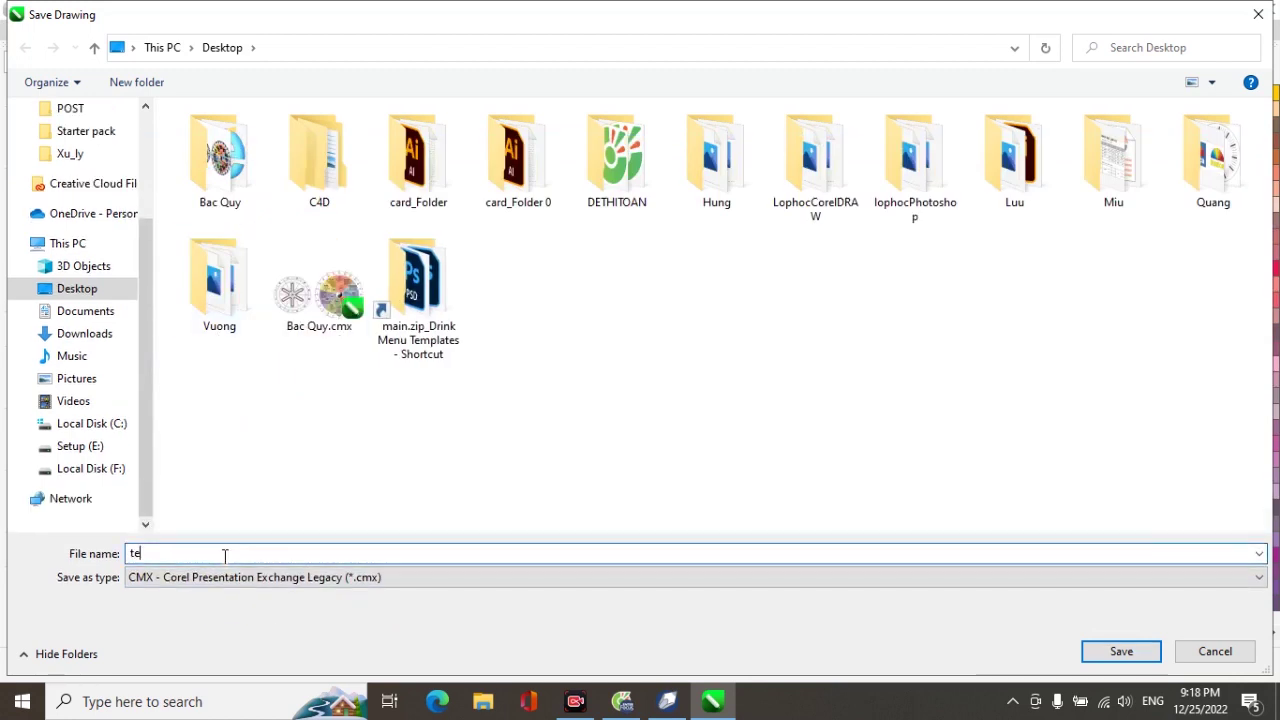
text(st)
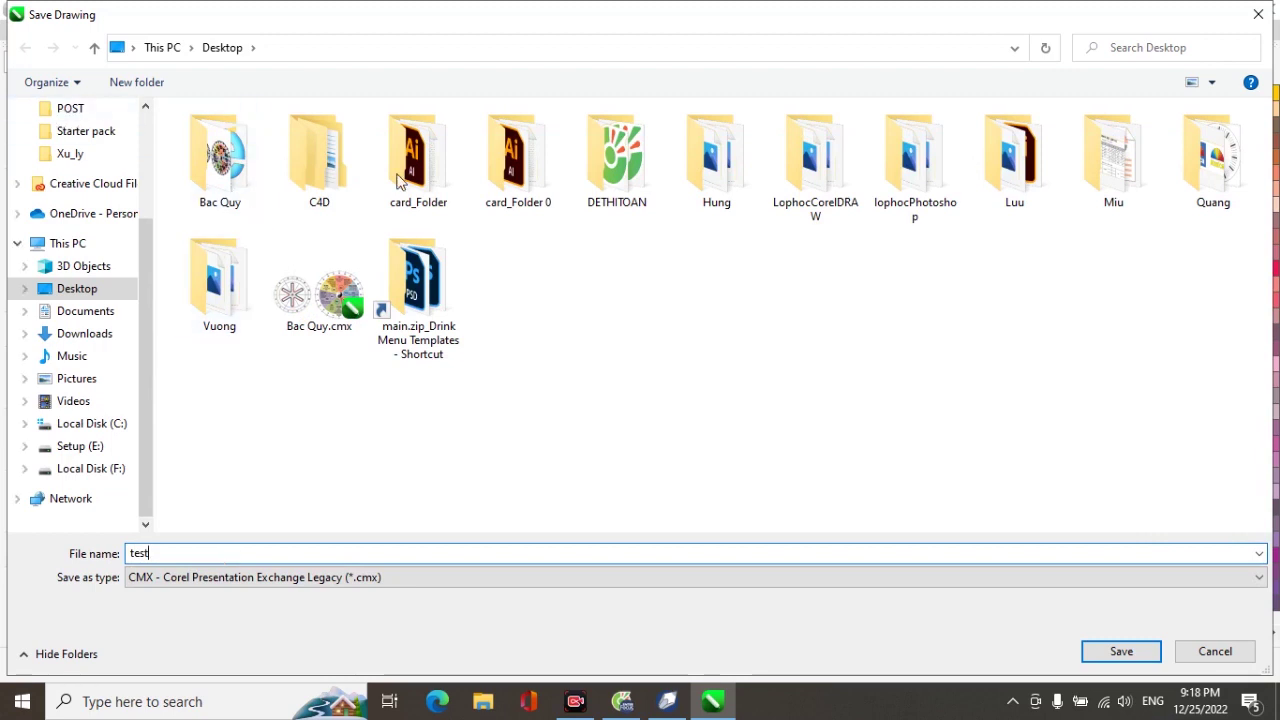
click(1106, 651)
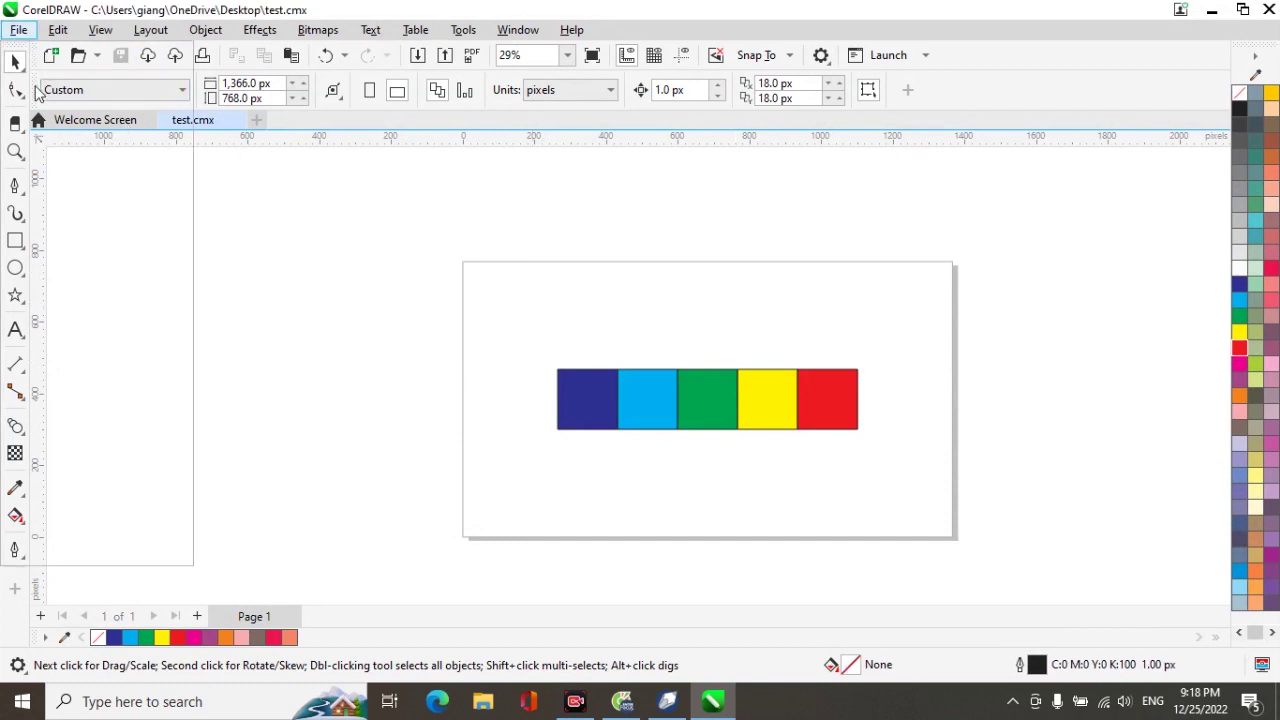
Step: Save the drawing again to the Desktop as test1 in the newer CMX - Corel Presentation Exchange format
click(18, 30)
click(305, 313)
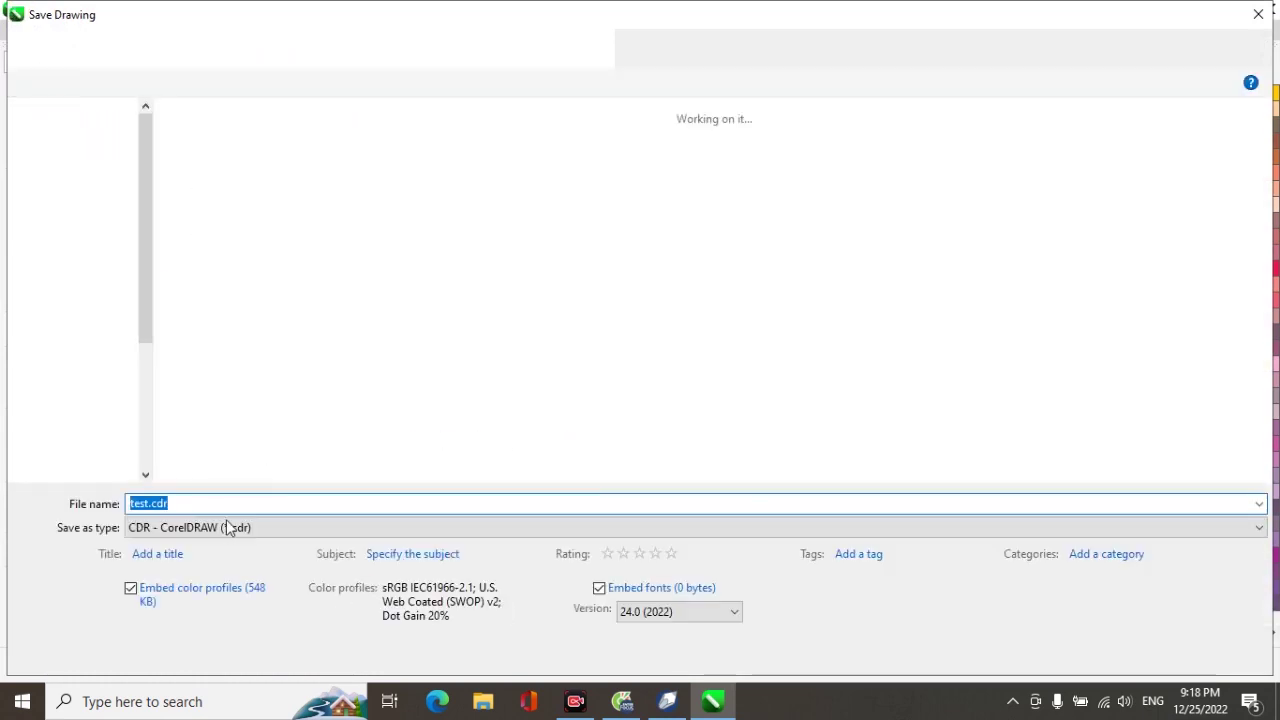
click(224, 527)
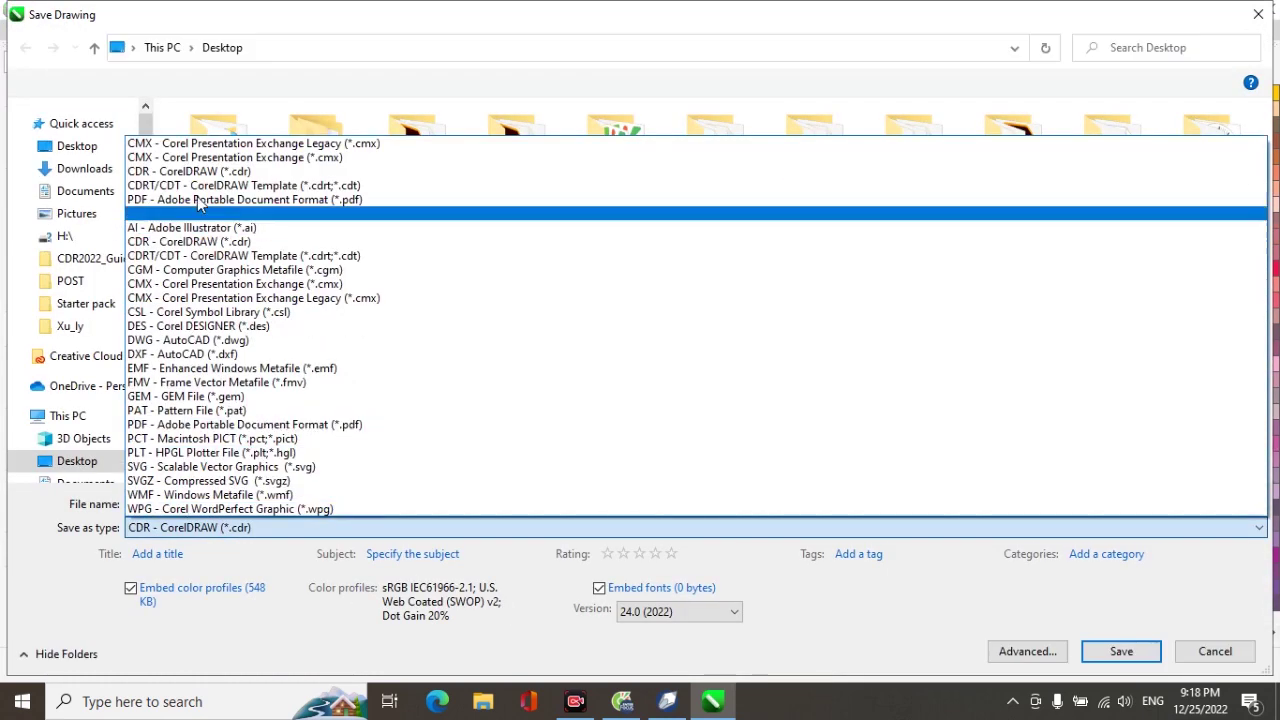
click(280, 158)
double_click(193, 524)
click(193, 524)
key(BackSpace)
key(BackSpace)
key(BackSpace)
key(BackSpace)
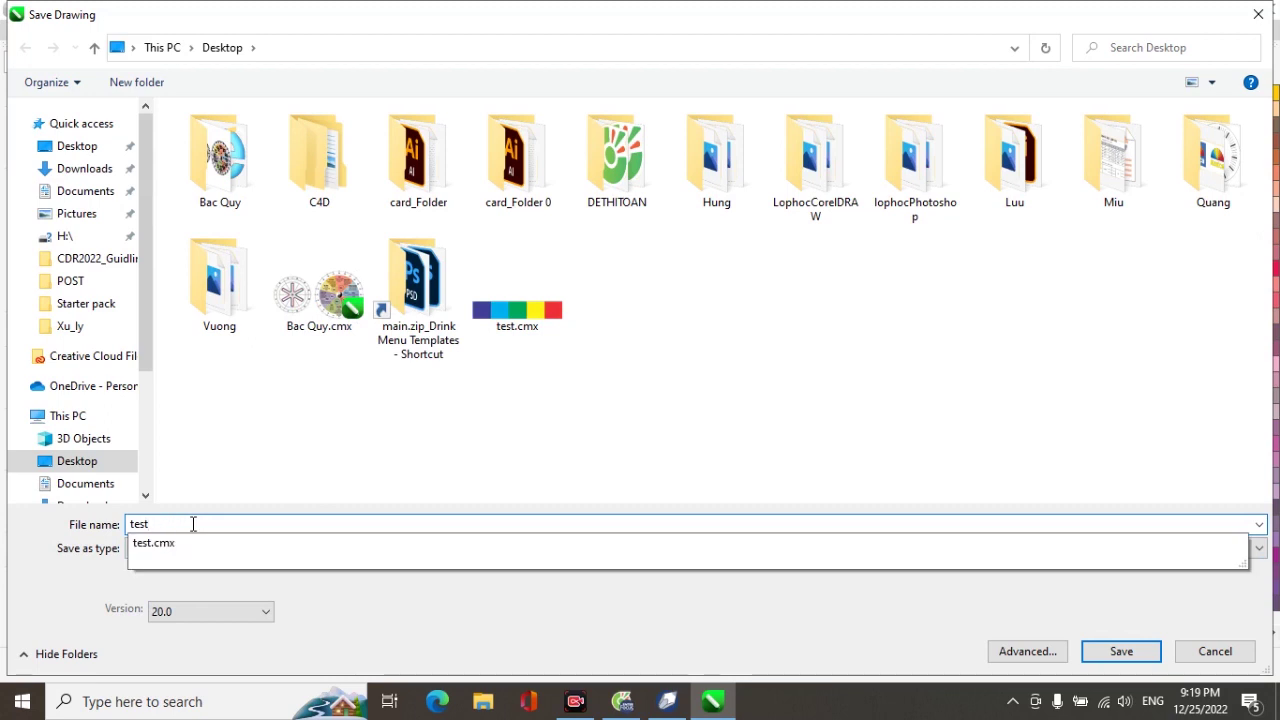
key(Return)
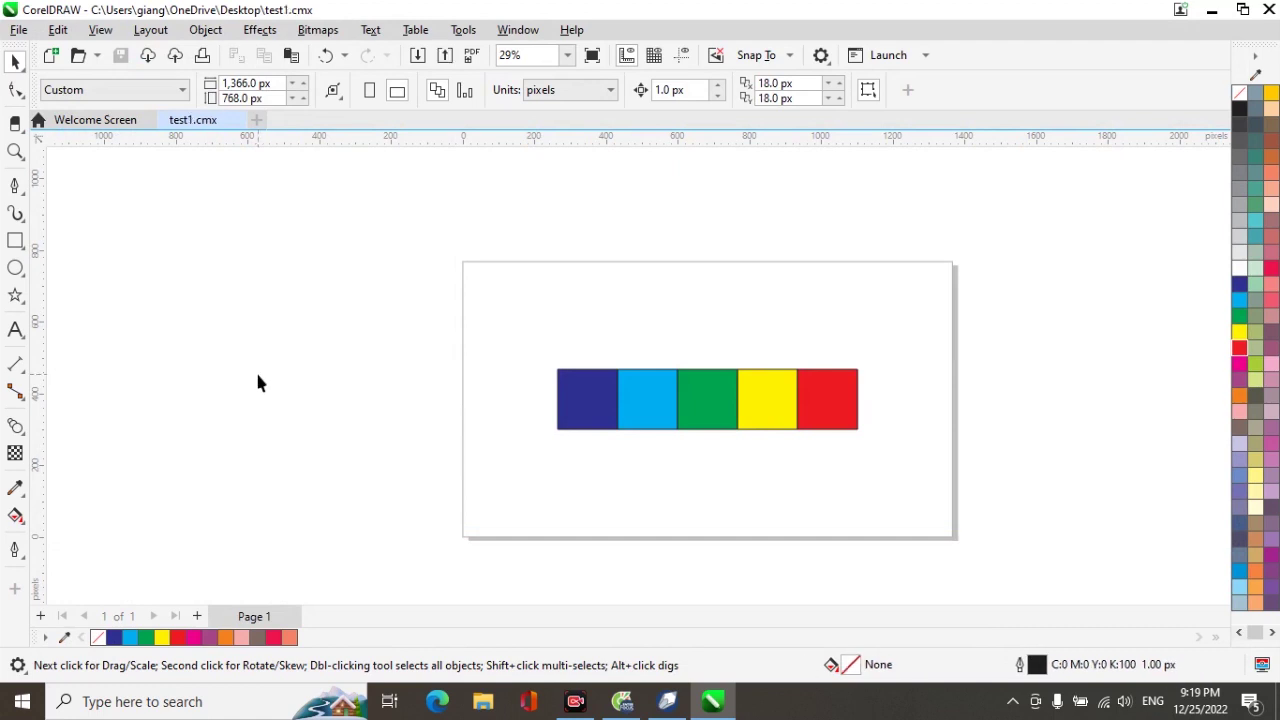
Step: Publish the drawing to PDF on the Desktop as test1.pdf
click(472, 60)
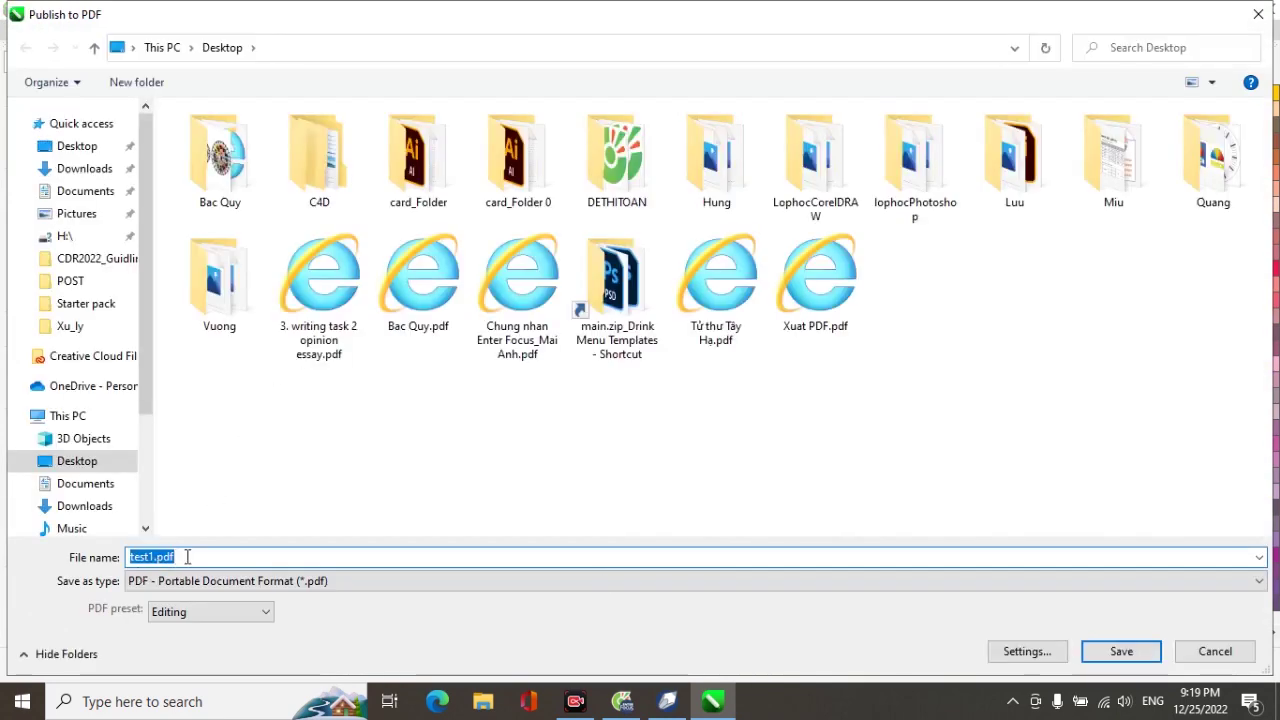
click(1133, 665)
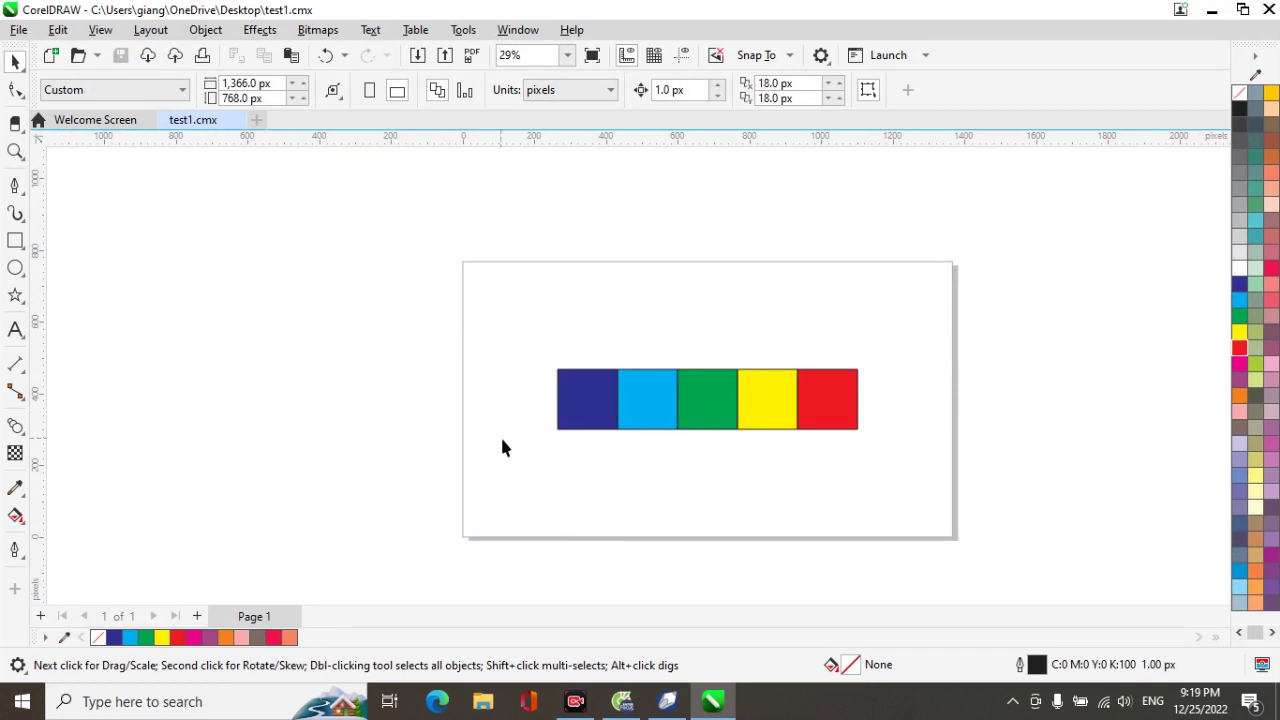
Step: Switch to CorelDRAW 12 and open test1.pdf from the Desktop
click(667, 701)
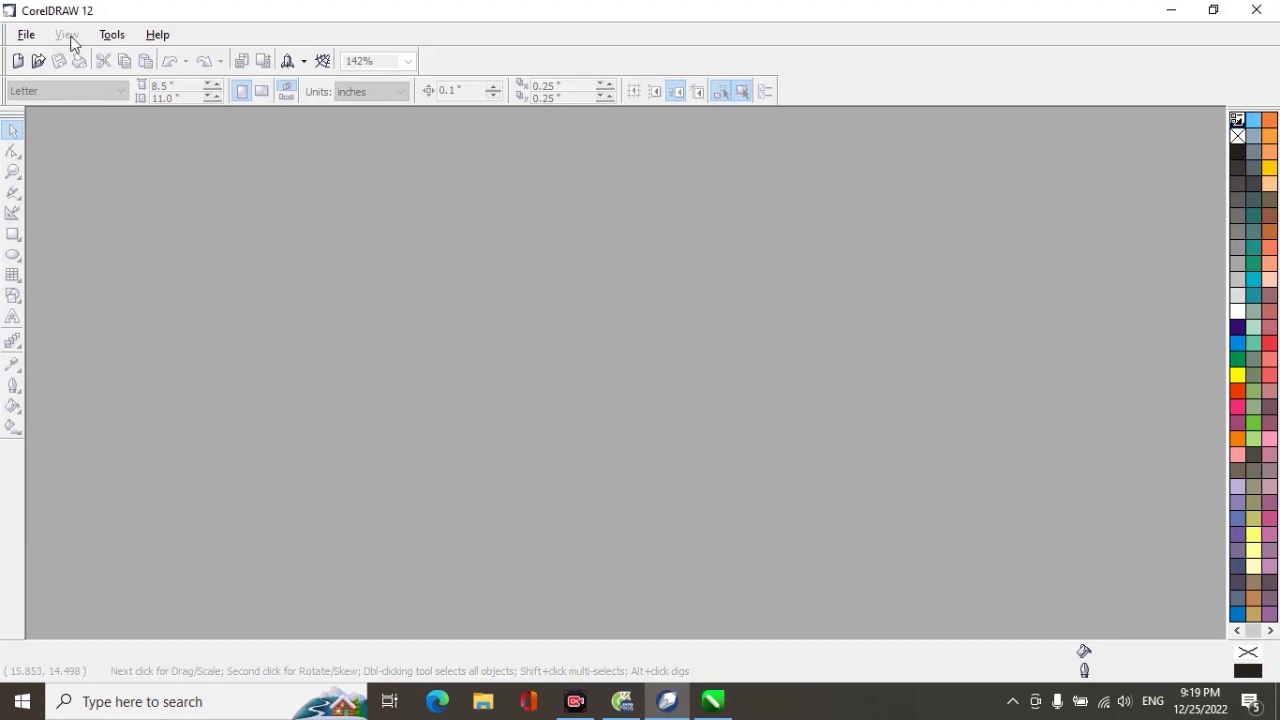
click(38, 61)
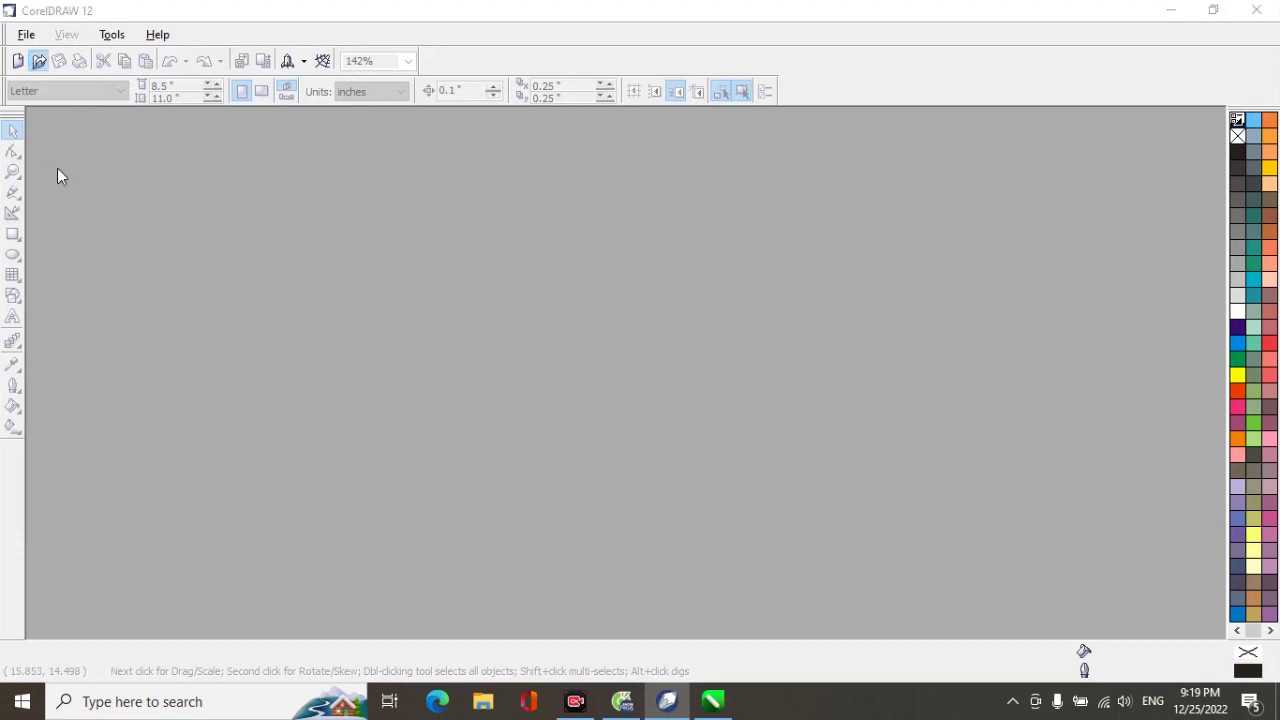
click(38, 62)
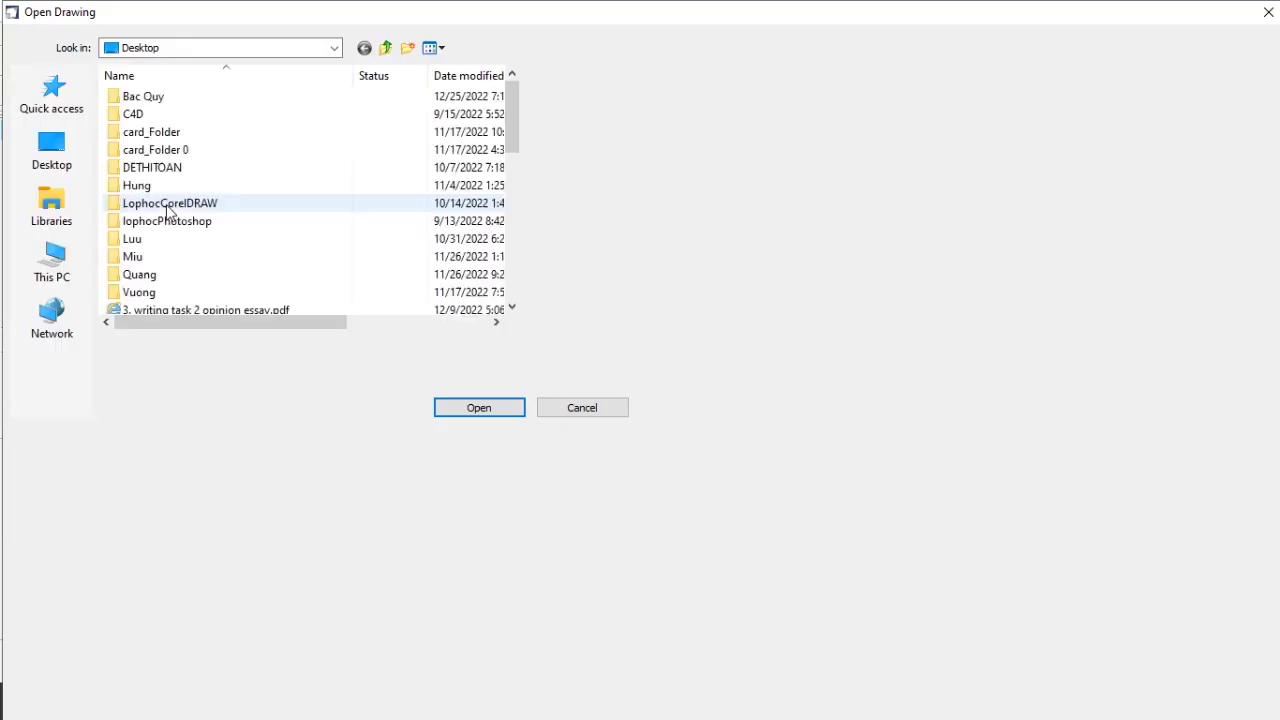
drag(510, 116, 512, 292)
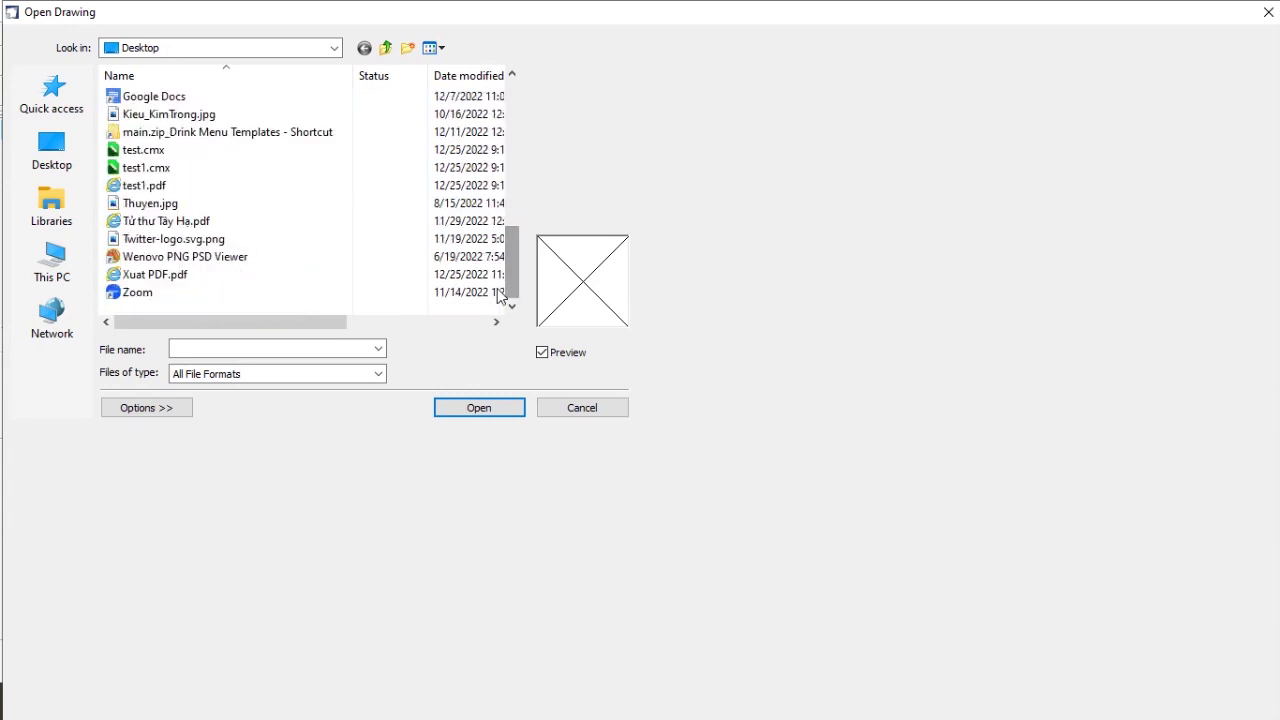
click(150, 190)
click(472, 411)
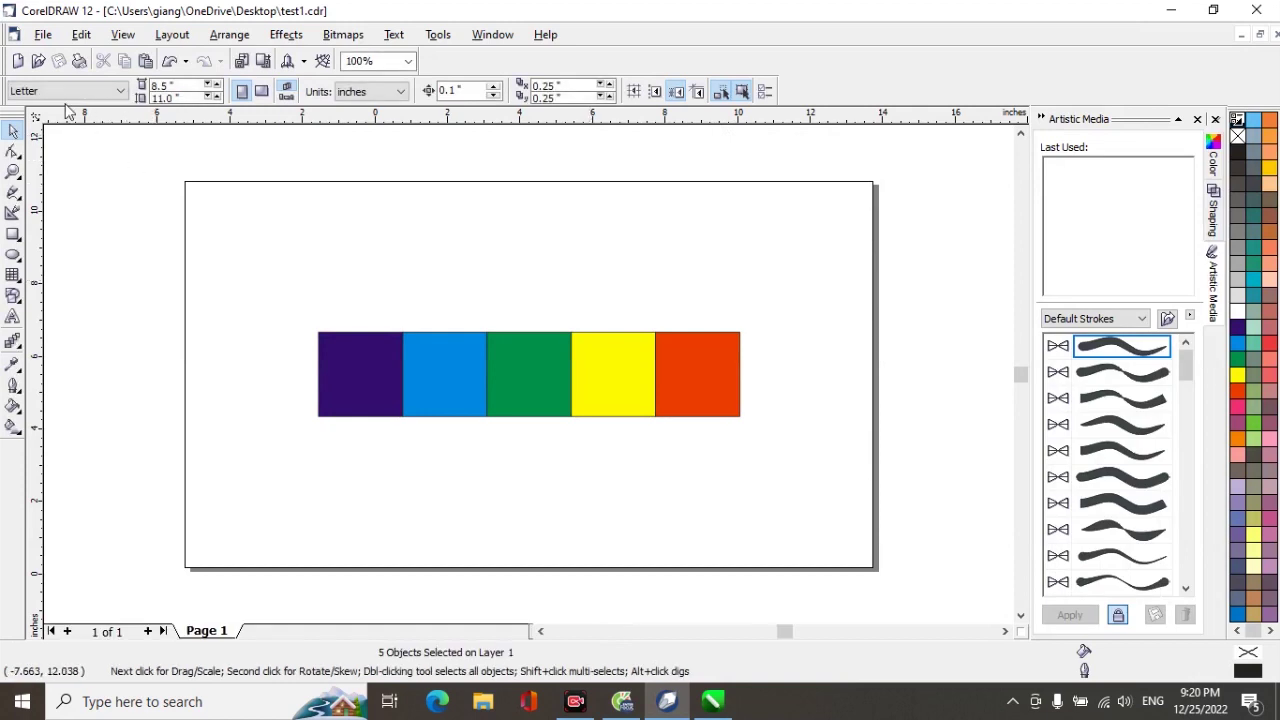
Step: Try to open test1.cmx from the Desktop in CorelDRAW 12
click(38, 62)
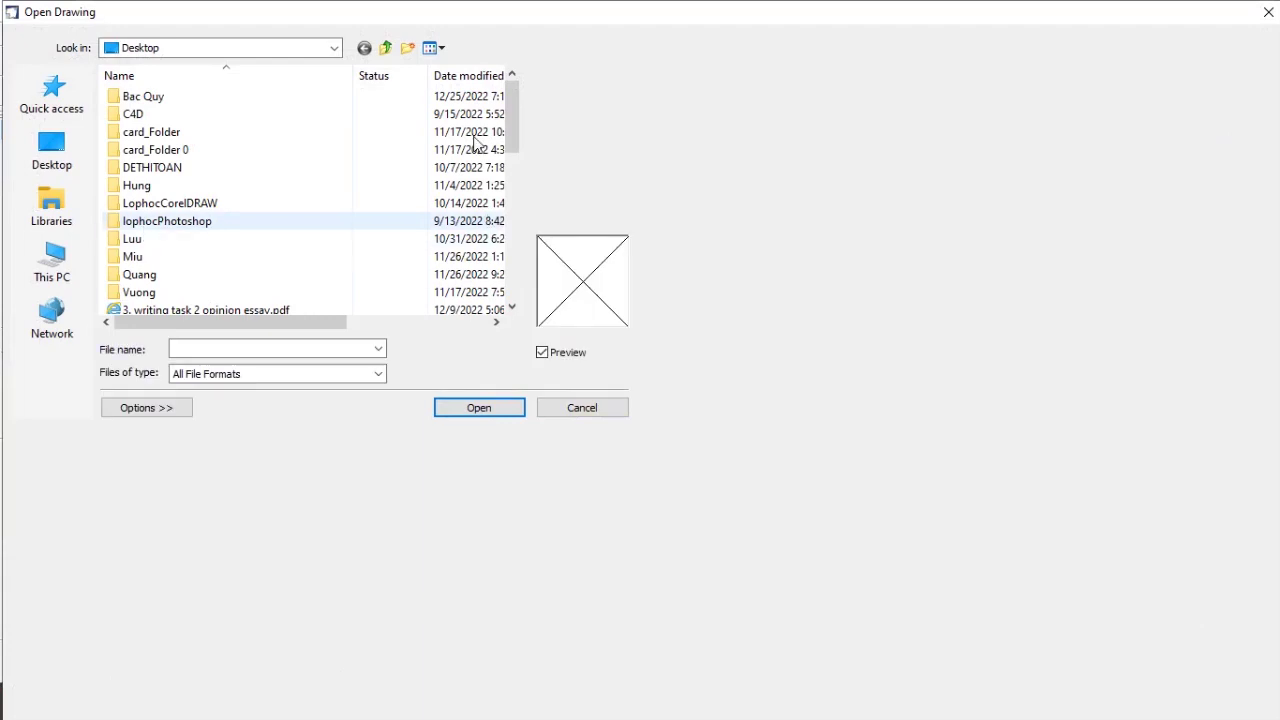
scroll(517, 126, down, 8)
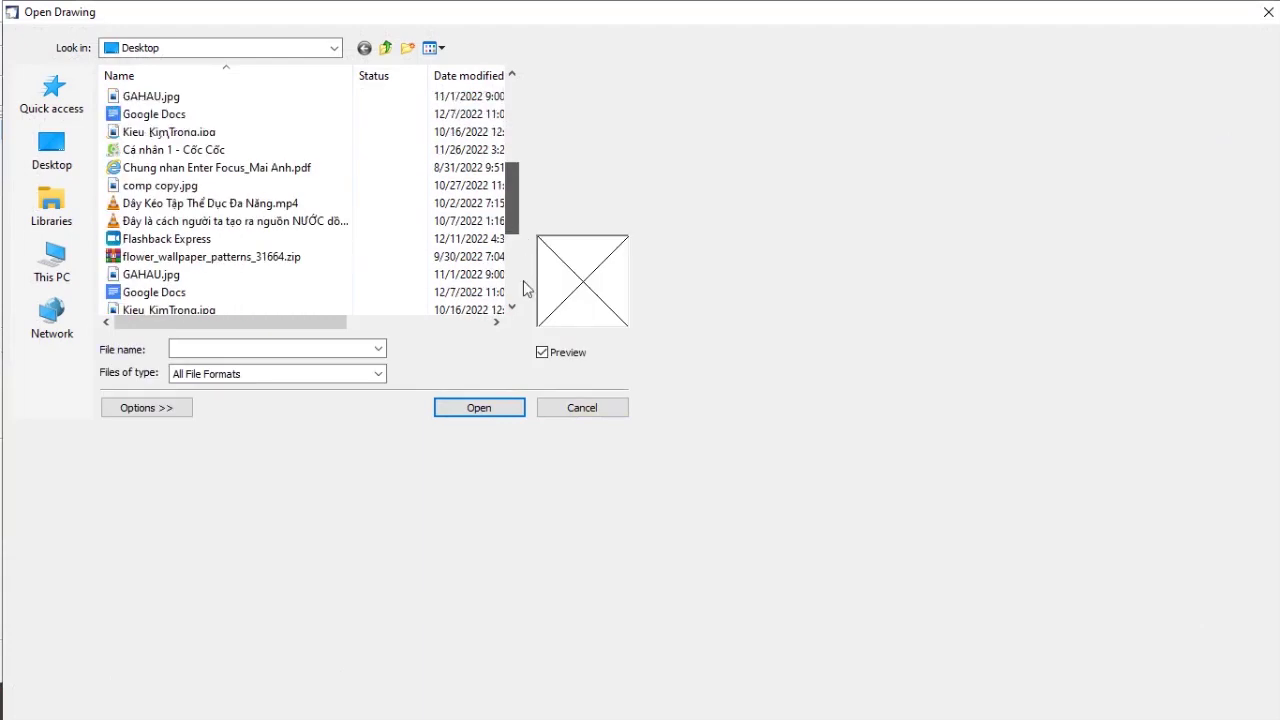
scroll(523, 284, down, 4)
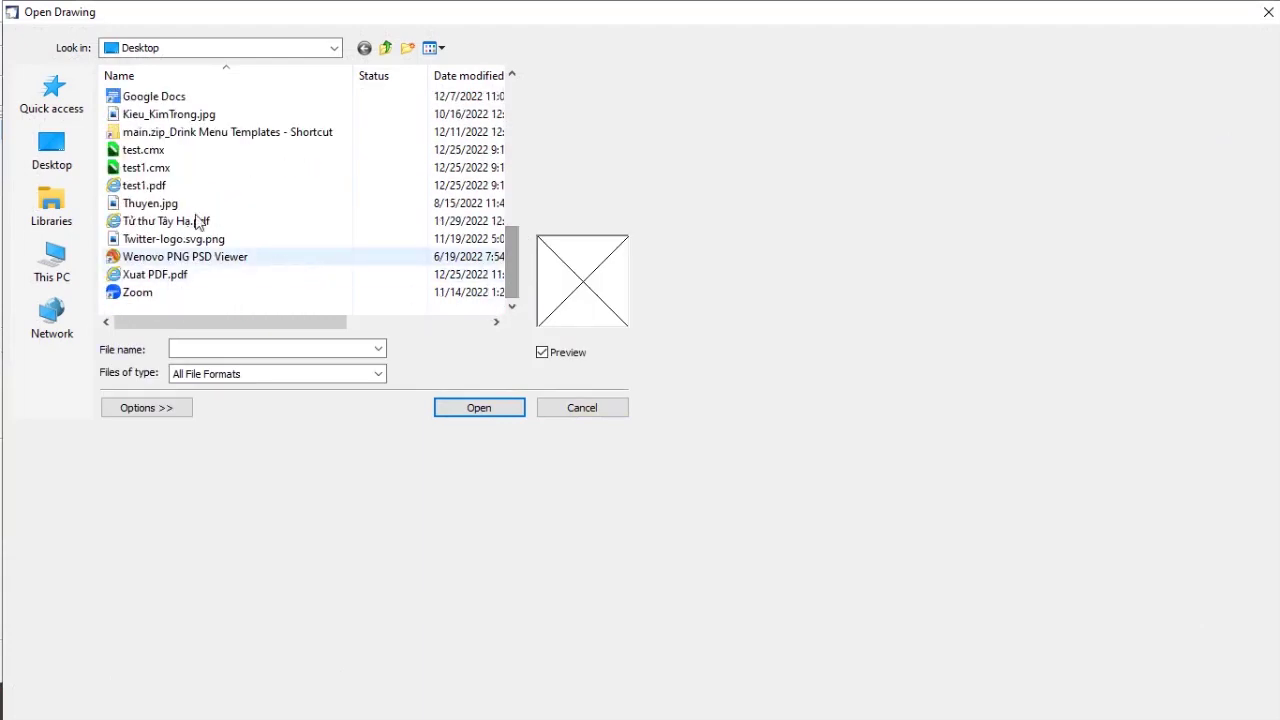
click(142, 168)
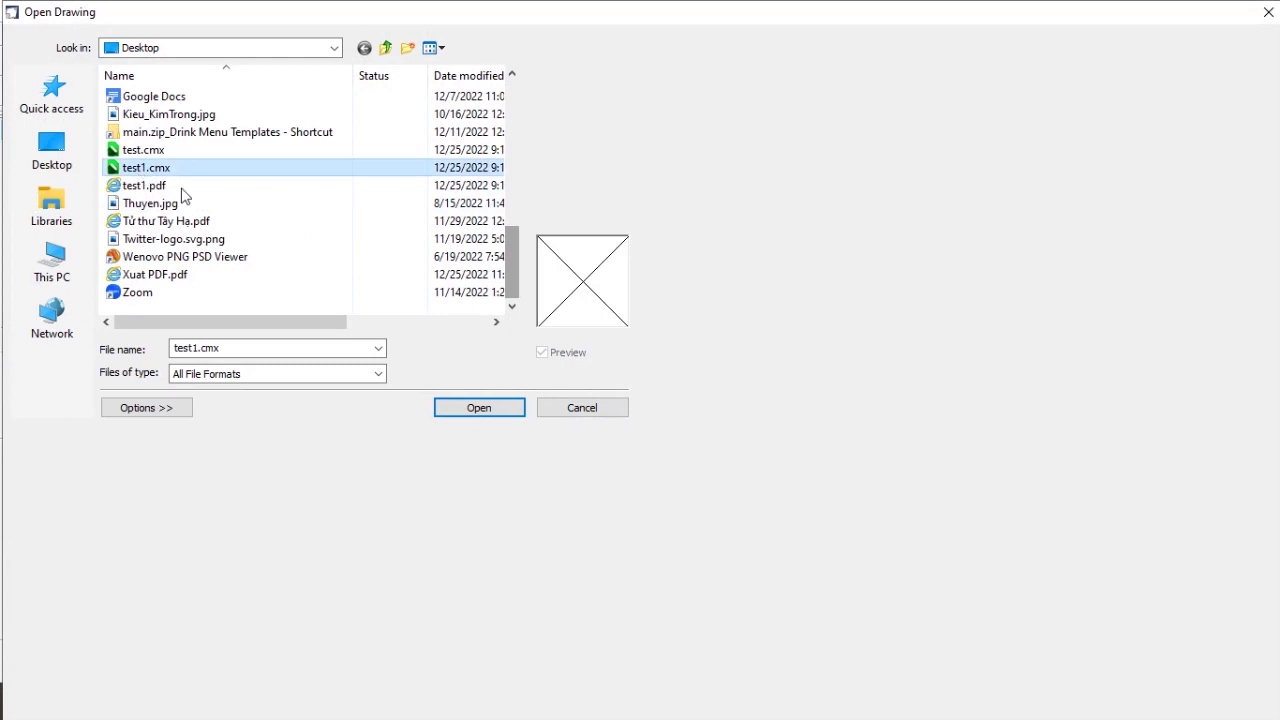
click(481, 409)
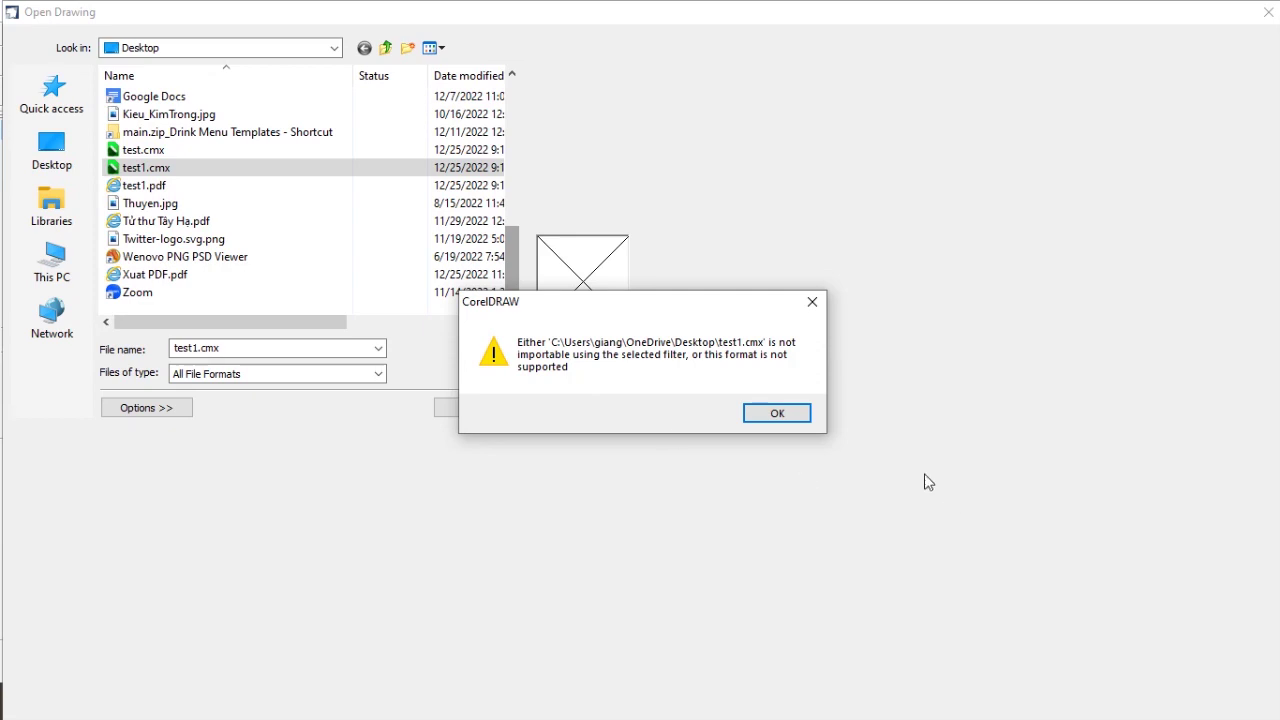
click(785, 416)
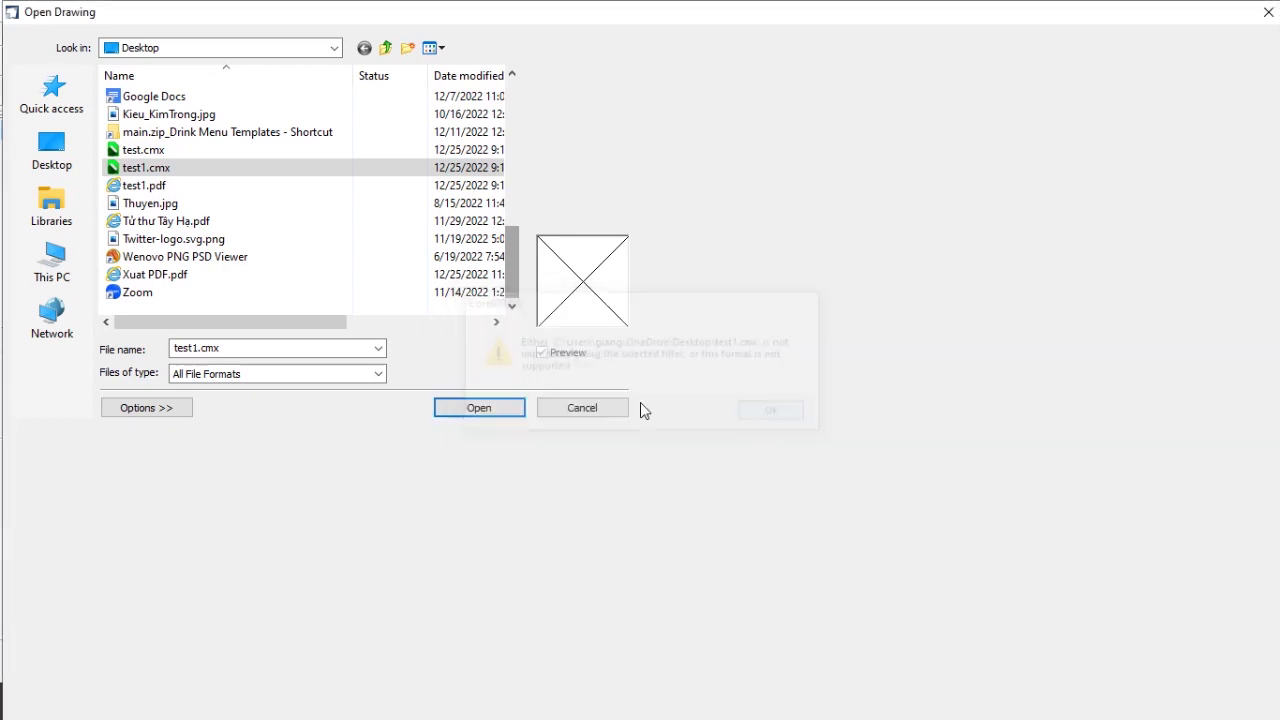
Step: Open test.cmx from the Desktop, accepting the CMX import notice
click(137, 151)
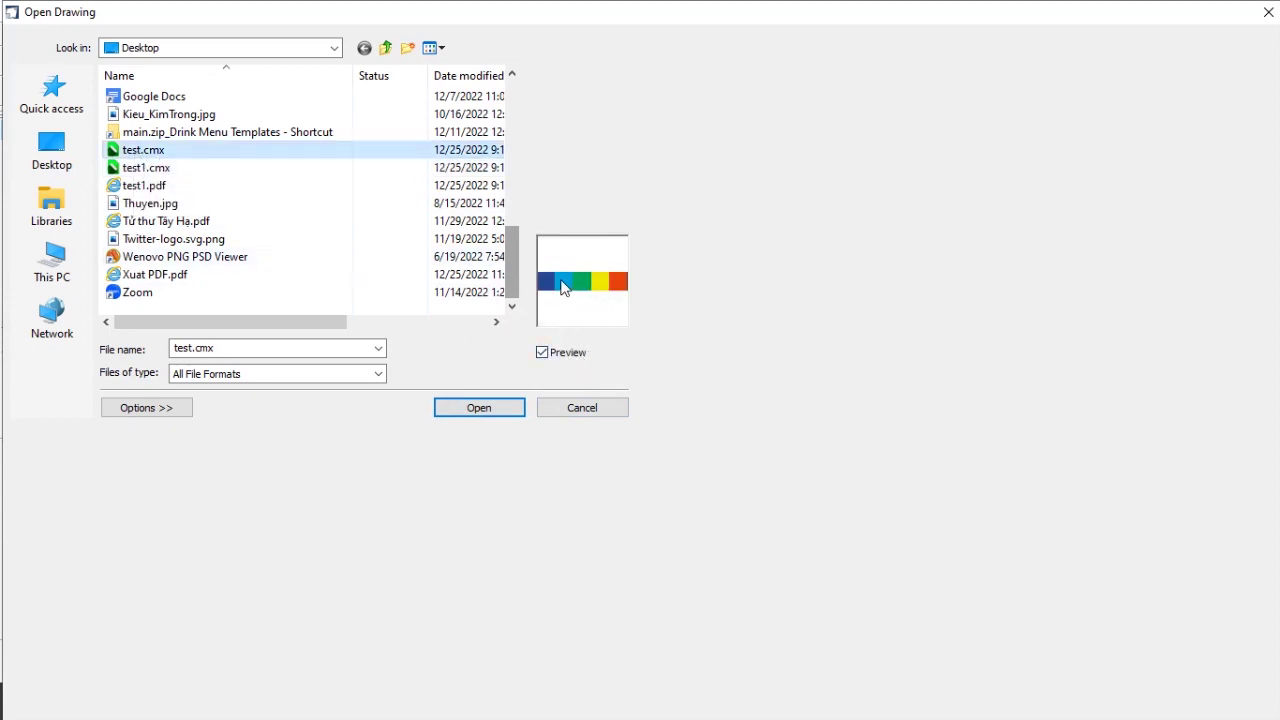
click(494, 407)
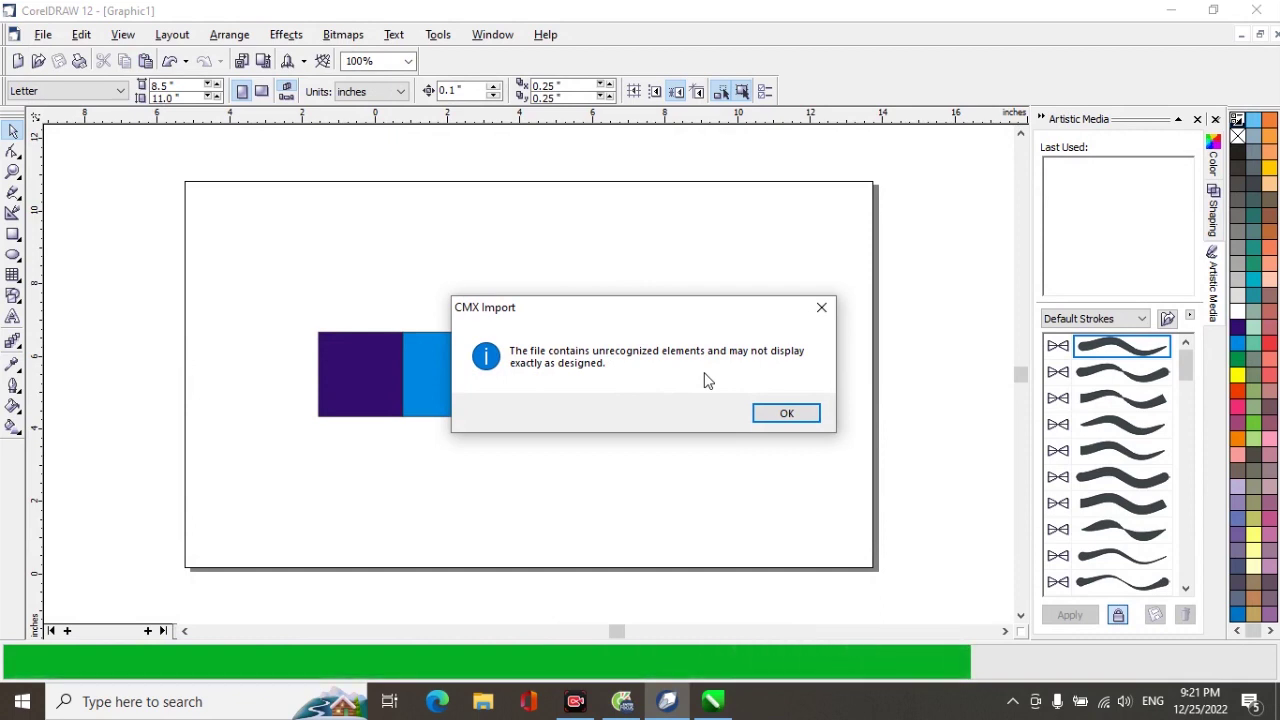
click(808, 418)
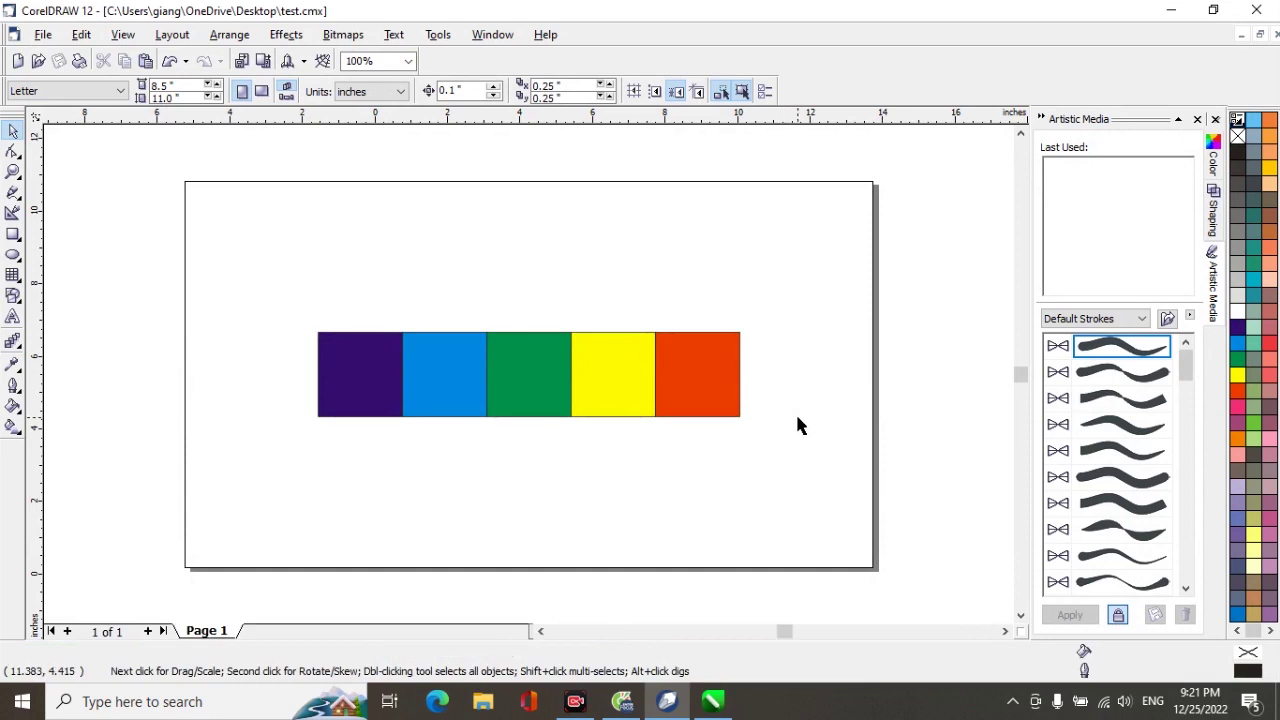
Step: Tile the two open documents vertically and make the test1.cdr window active for comparison
click(493, 35)
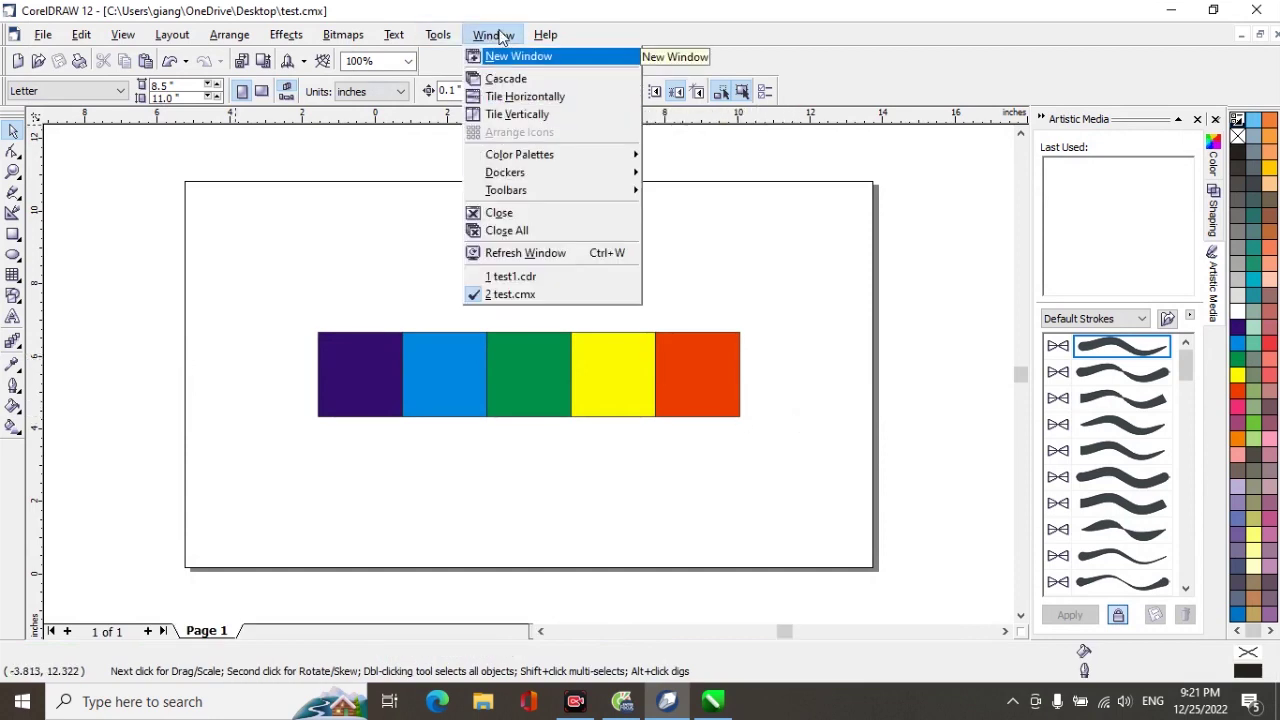
click(495, 116)
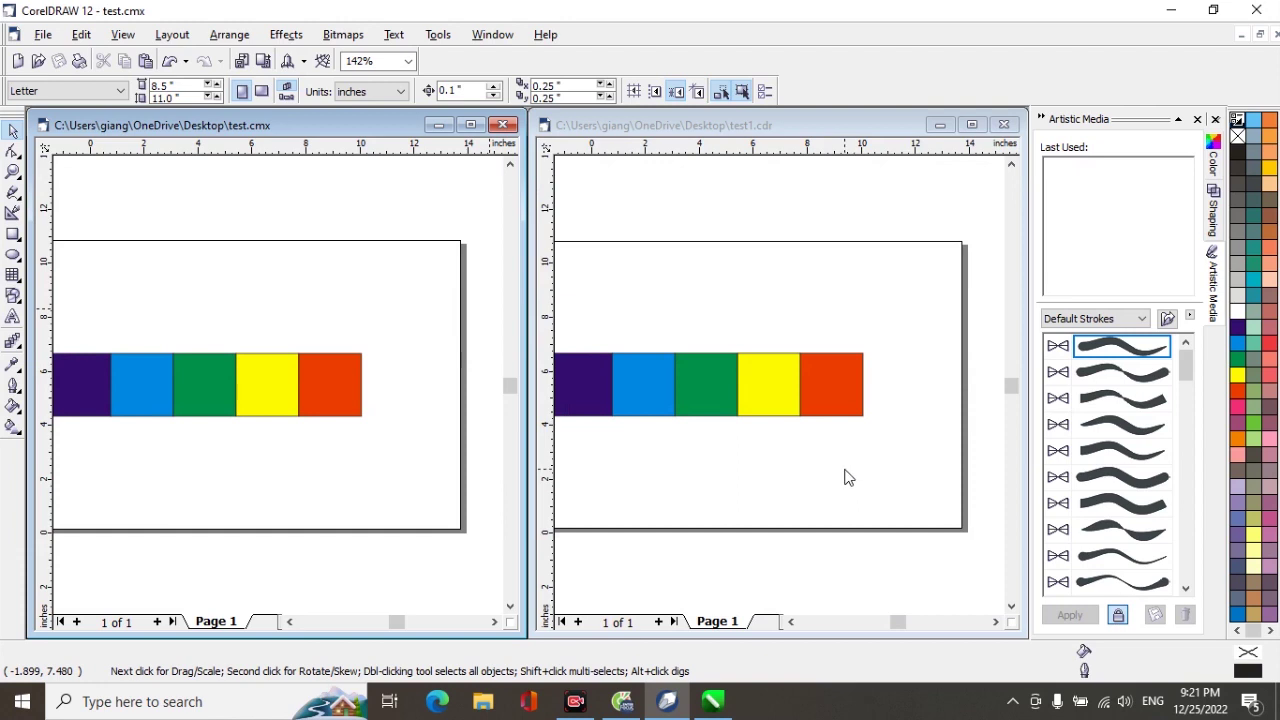
click(669, 469)
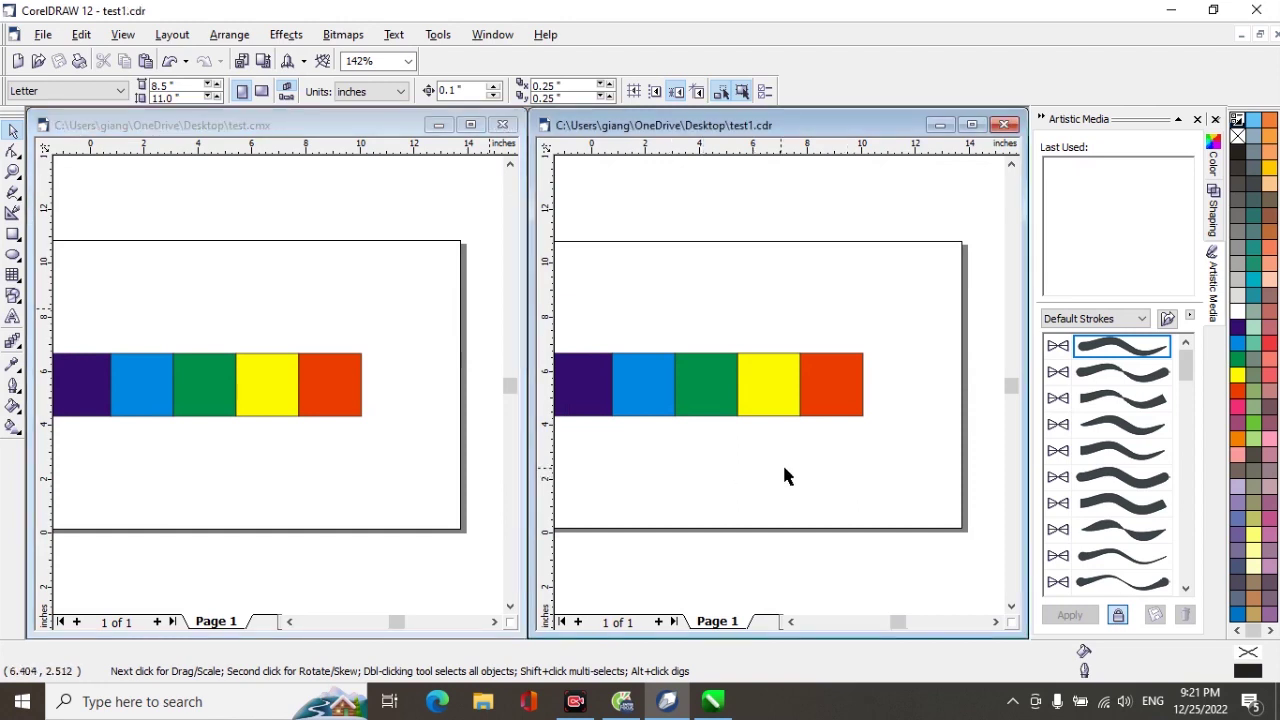